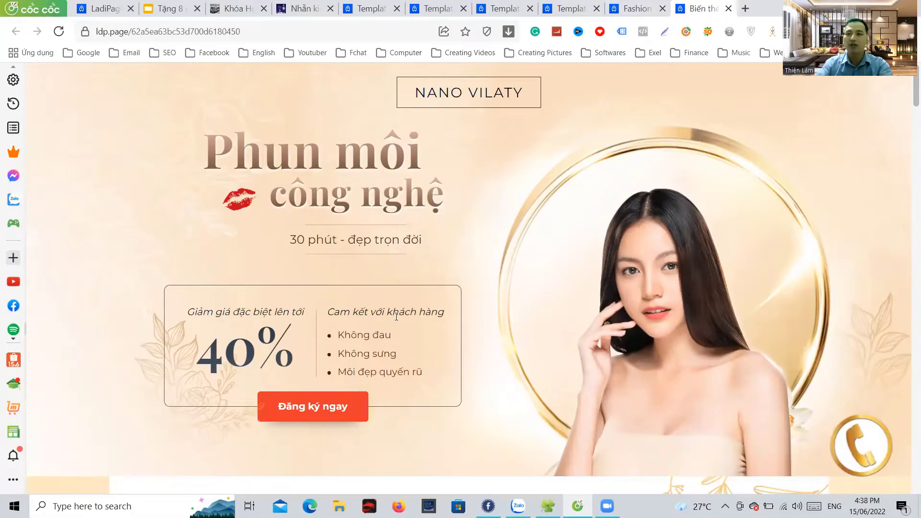
- Go to vuawebdigi.com and open the "Mẫu Landing Page Đẹp" page from the site's "Quà tặng" section
{"action": "scroll", "coordinate": [398, 317], "scroll_direction": "down", "scroll_amount": 15}
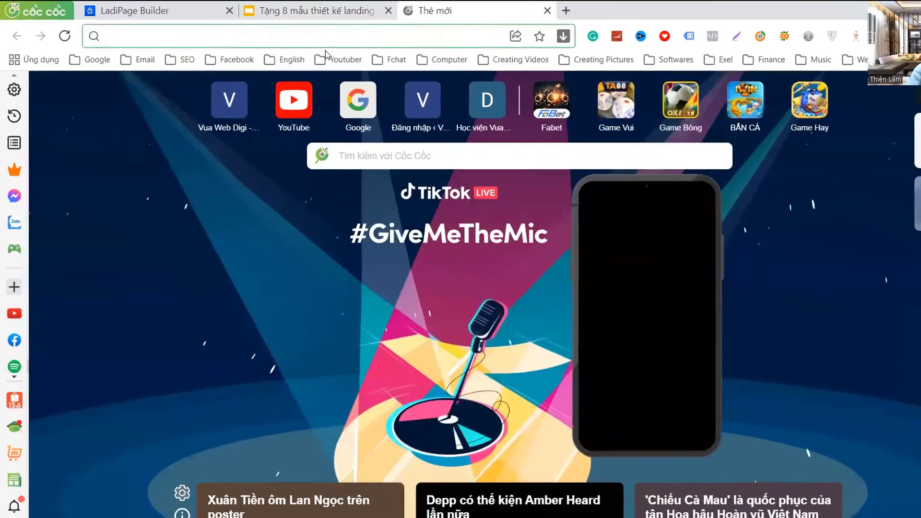
{"action": "type", "text": "vuawebdigi.com/"}
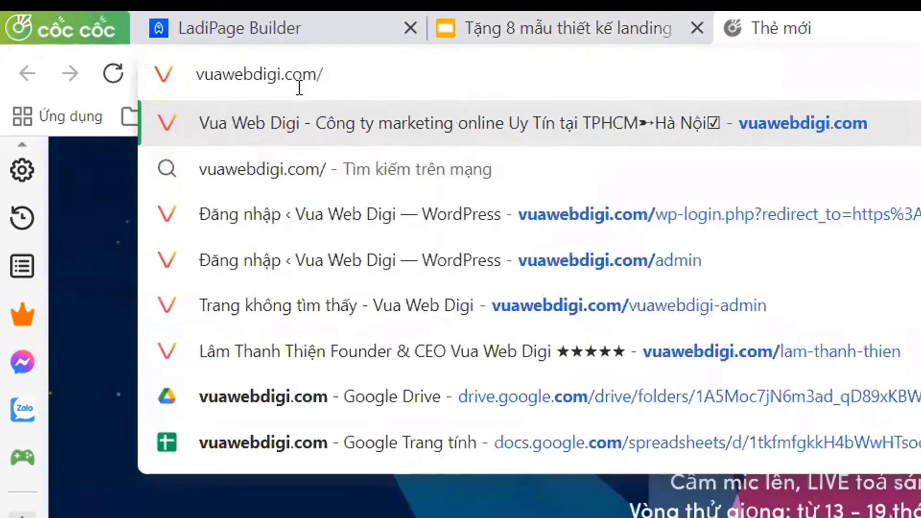
{"action": "key", "text": "Return"}
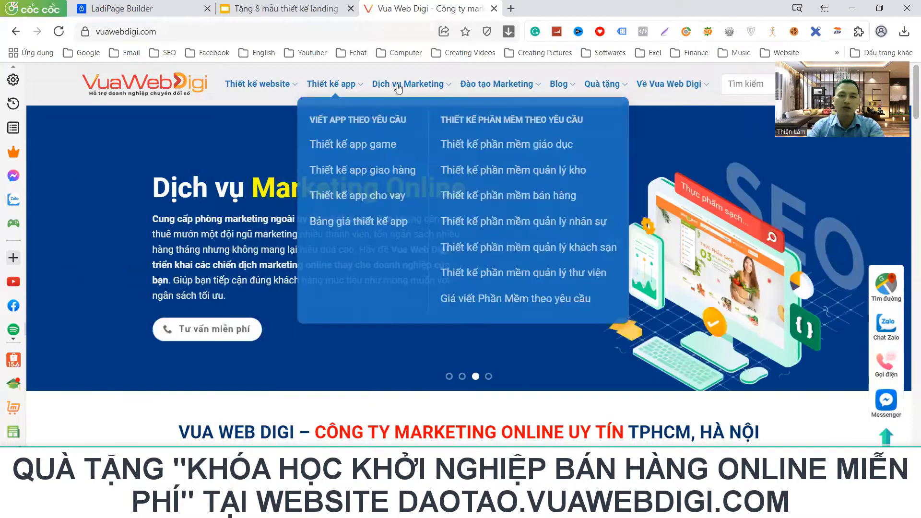
{"action": "mouse_move", "coordinate": [608, 86]}
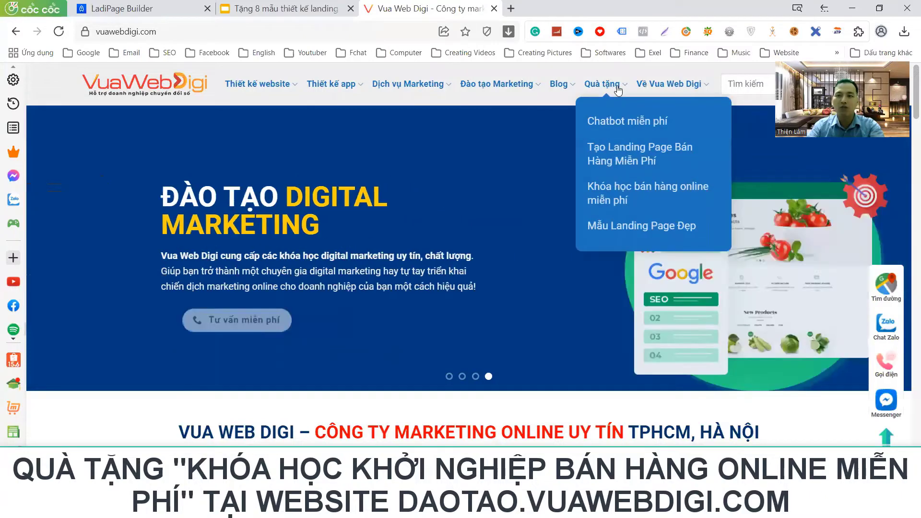
{"action": "left_click", "coordinate": [612, 234]}
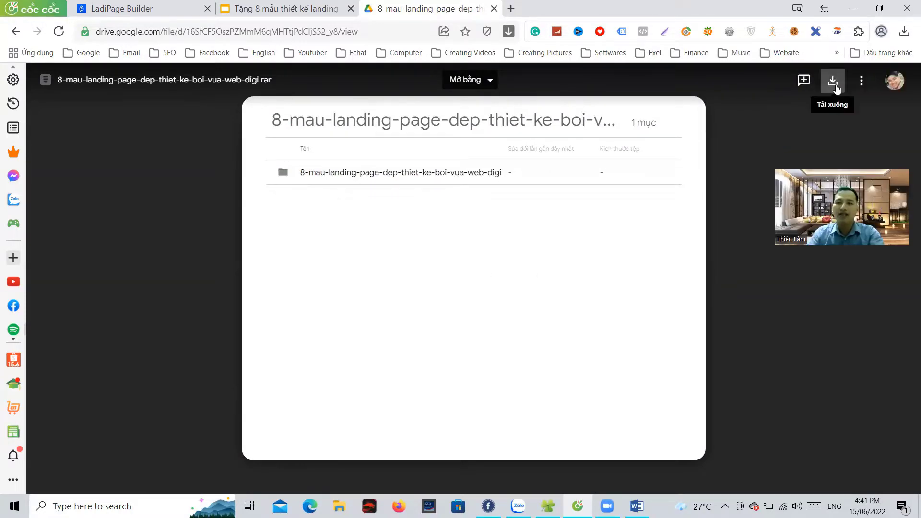
- Download 8-mau-landing-page-dep-thiet-ke-boi-vua-web-digi.rar from Google Drive and choose drive D: as the save location
{"action": "left_click", "coordinate": [833, 80]}
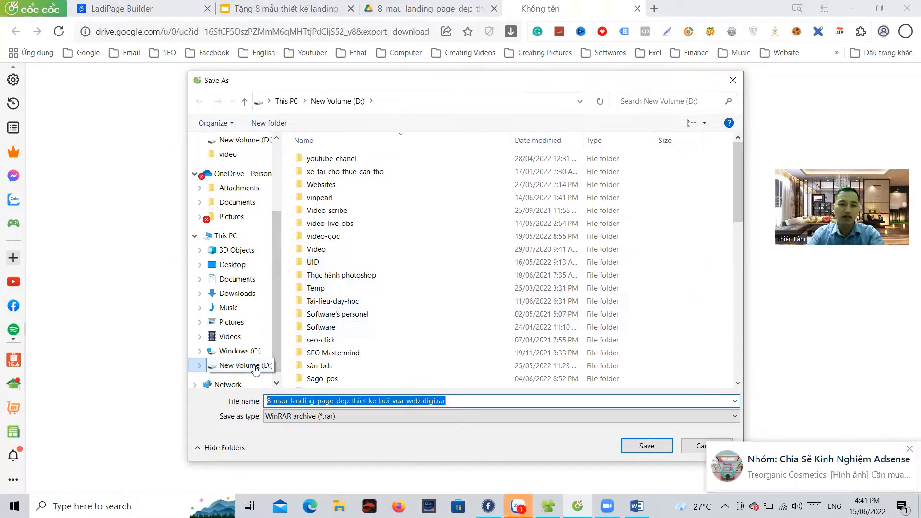
{"action": "left_click", "coordinate": [254, 368]}
{"action": "scroll", "coordinate": [395, 245], "scroll_direction": "down", "scroll_amount": 3}
{"action": "scroll", "coordinate": [394, 245], "scroll_direction": "up", "scroll_amount": 3}
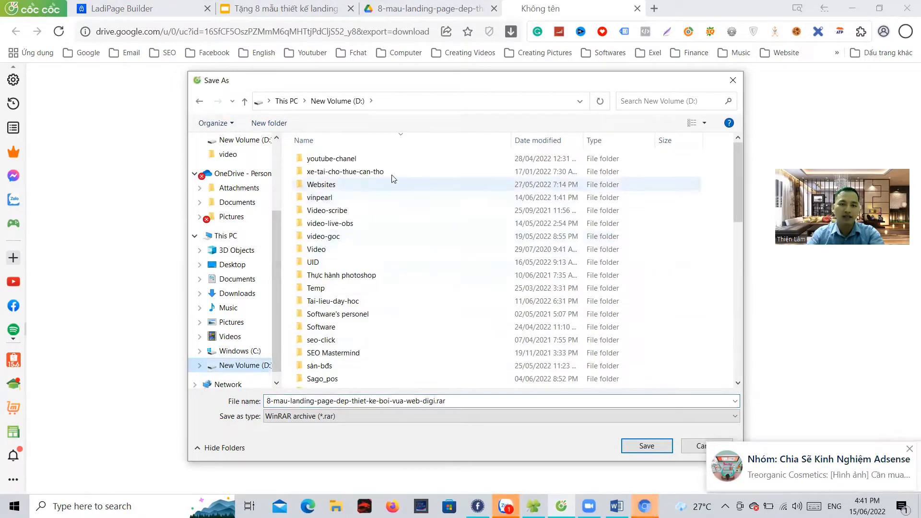
- Create a new folder named landing-page-dep on drive D:
{"action": "right_click", "coordinate": [394, 155]}
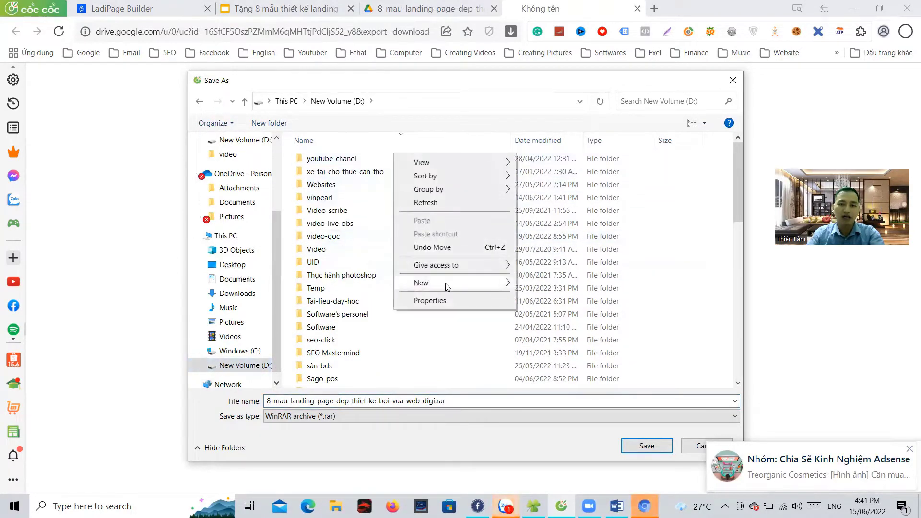
{"action": "mouse_move", "coordinate": [508, 283]}
{"action": "left_click", "coordinate": [539, 285]}
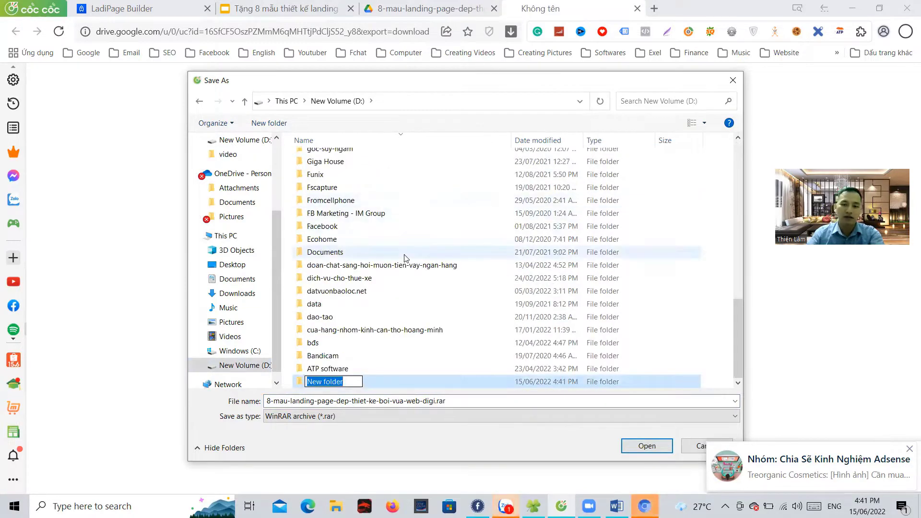
{"action": "type", "text": "ladn"}
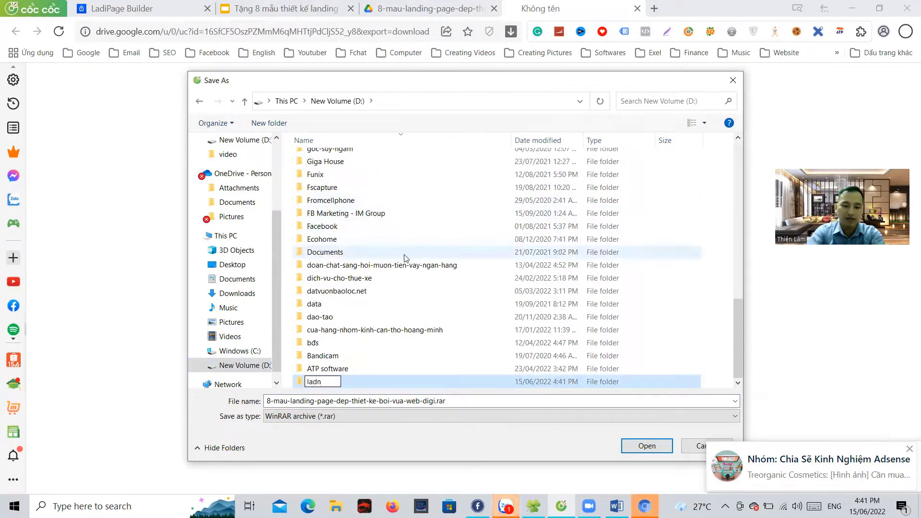
{"action": "key", "text": "BackSpace"}
{"action": "type", "text": "nding"}
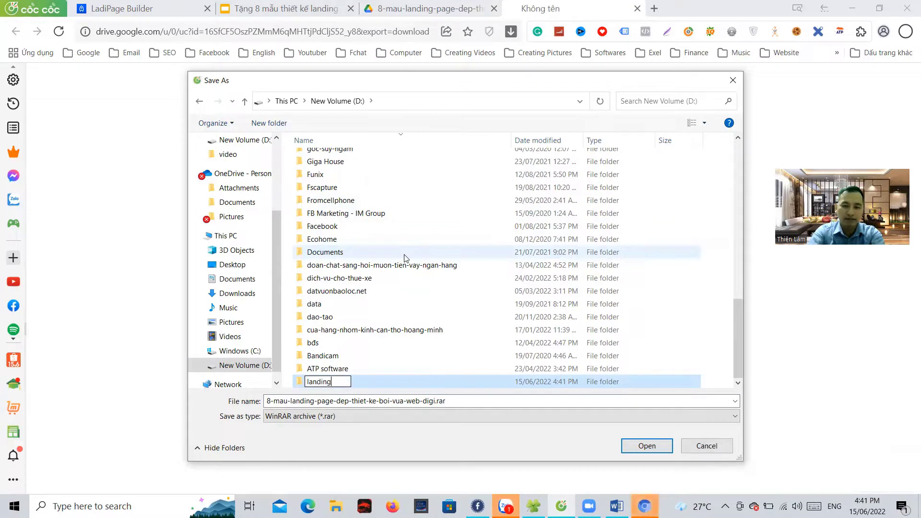
{"action": "type", "text": "-pag"}
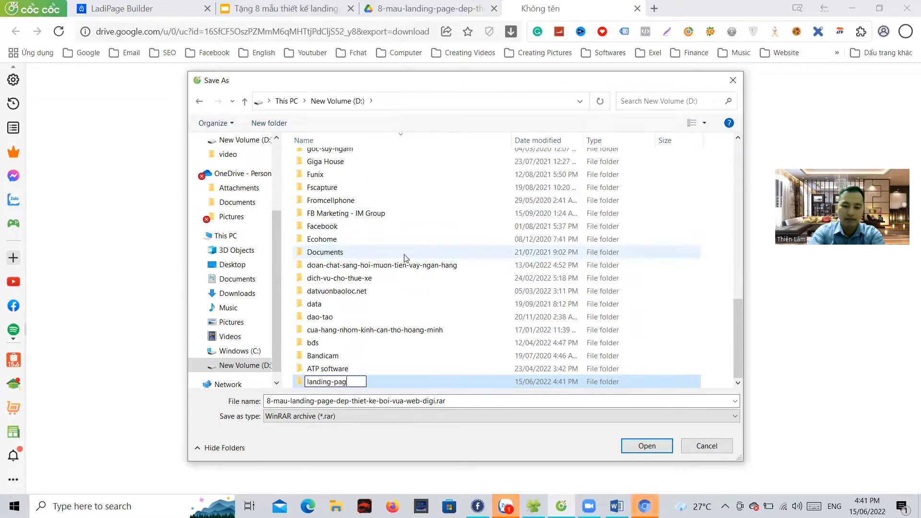
{"action": "type", "text": "e-dep"}
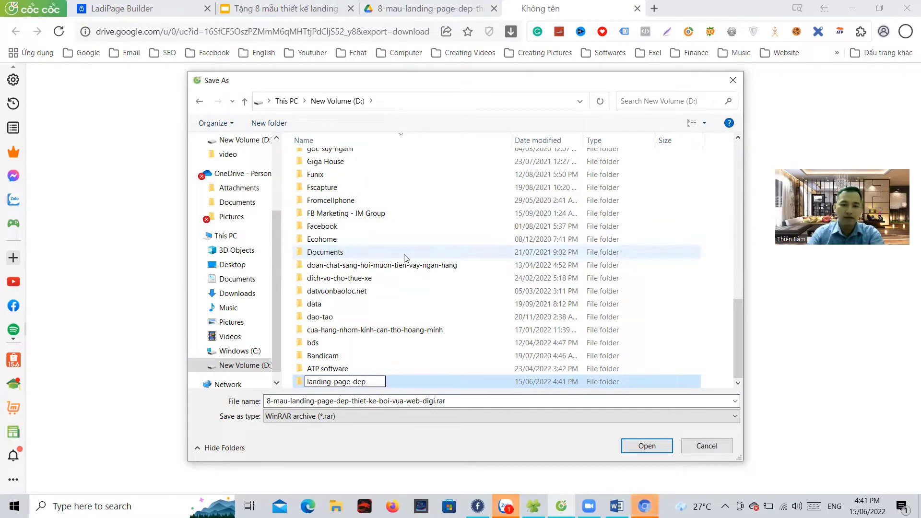
{"action": "key", "text": "Return"}
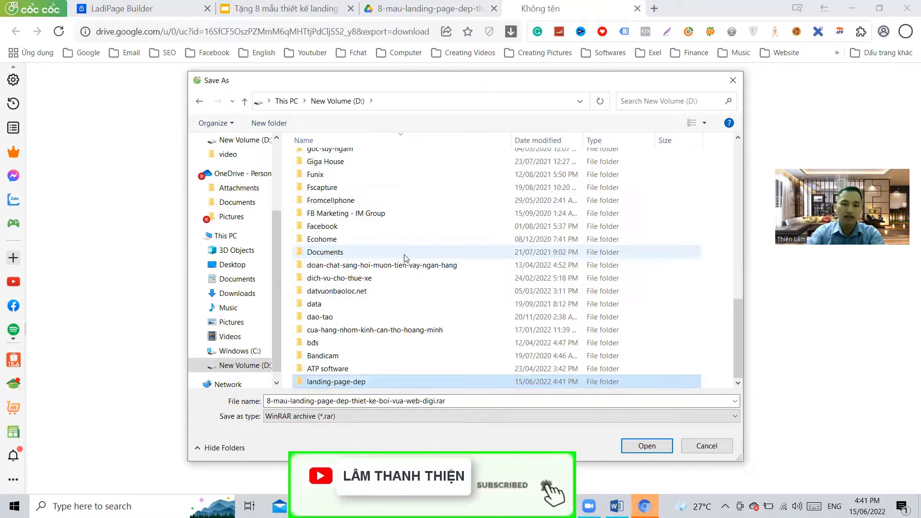
- Save the RAR archive into the landing-page-dep folder and open that folder in the Clover file manager
{"action": "key", "text": "Return"}
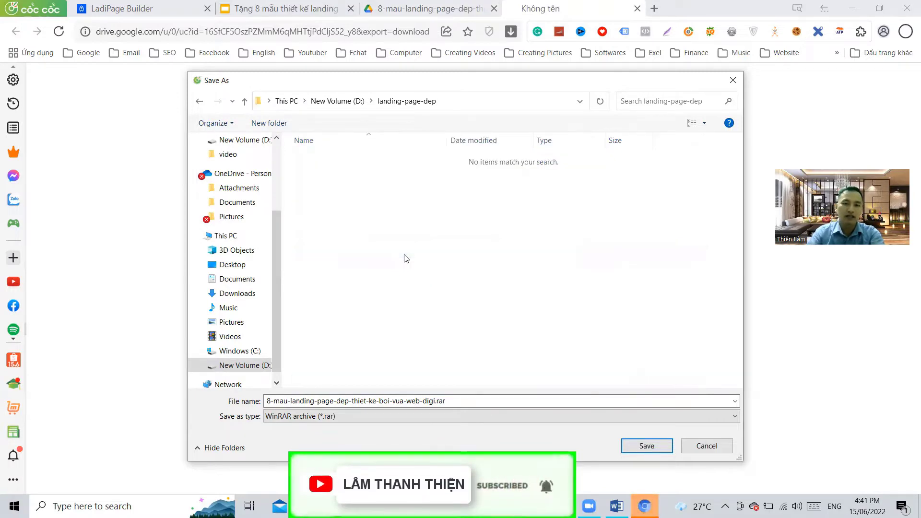
{"action": "left_click", "coordinate": [661, 446]}
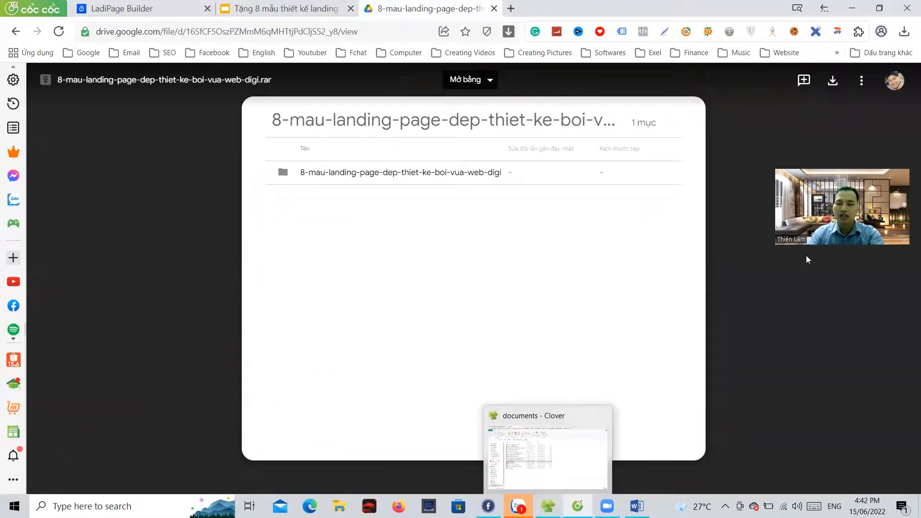
{"action": "left_click", "coordinate": [548, 505]}
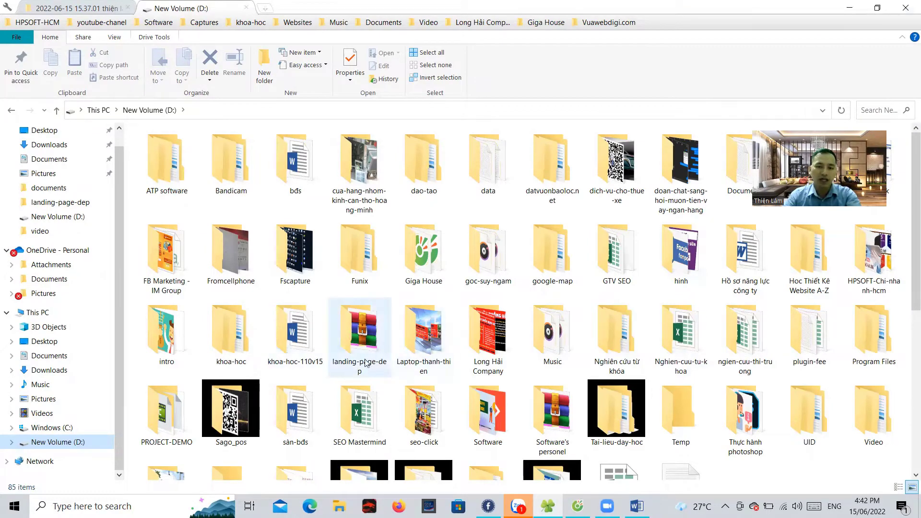
{"action": "left_click", "coordinate": [364, 345]}
{"action": "double_click", "coordinate": [365, 345]}
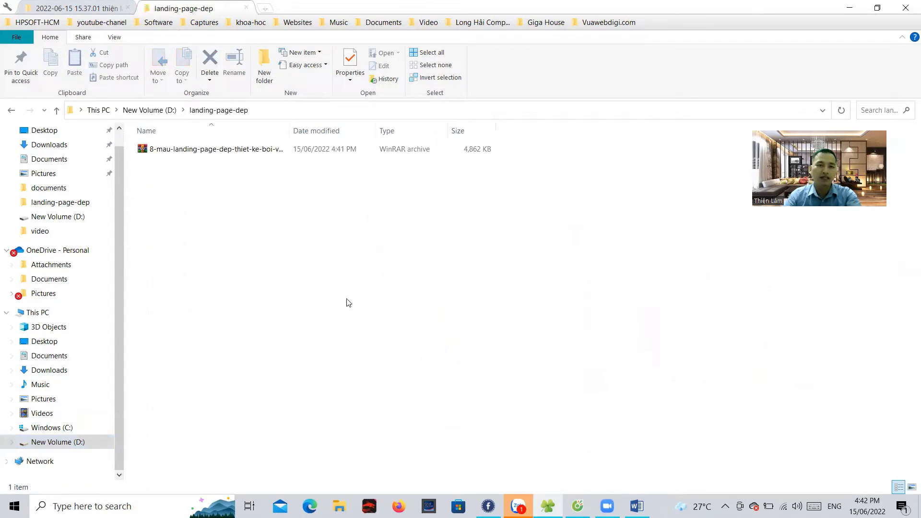
- Extract the landing page archive into the current folder, entering the archive password
{"action": "right_click", "coordinate": [234, 152]}
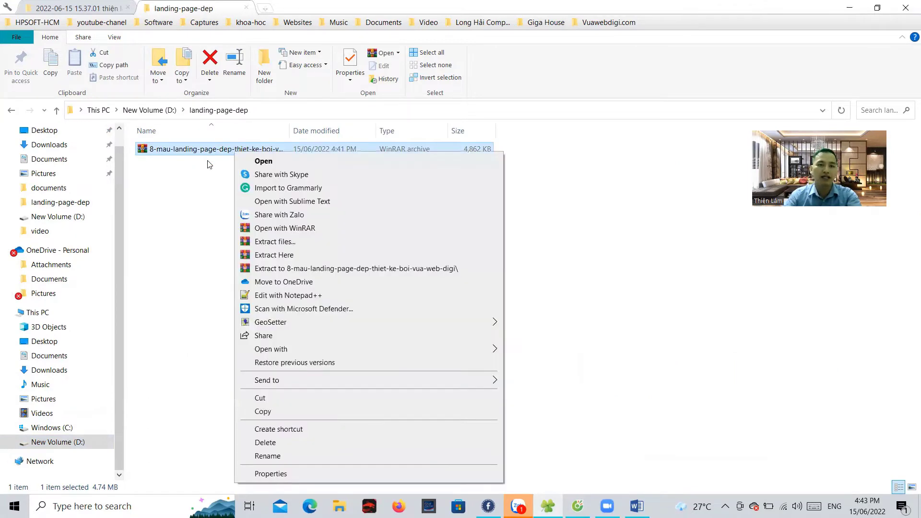
{"action": "left_click", "coordinate": [293, 256]}
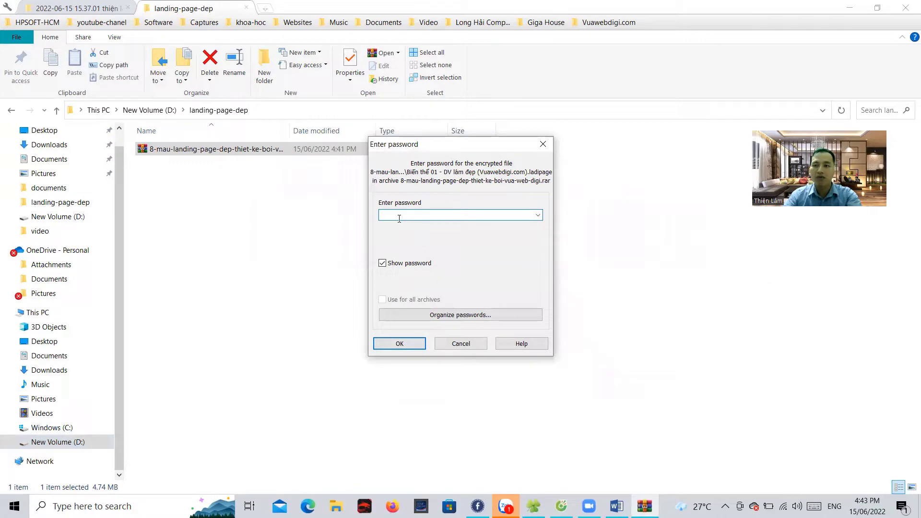
{"action": "type", "text": "cong"}
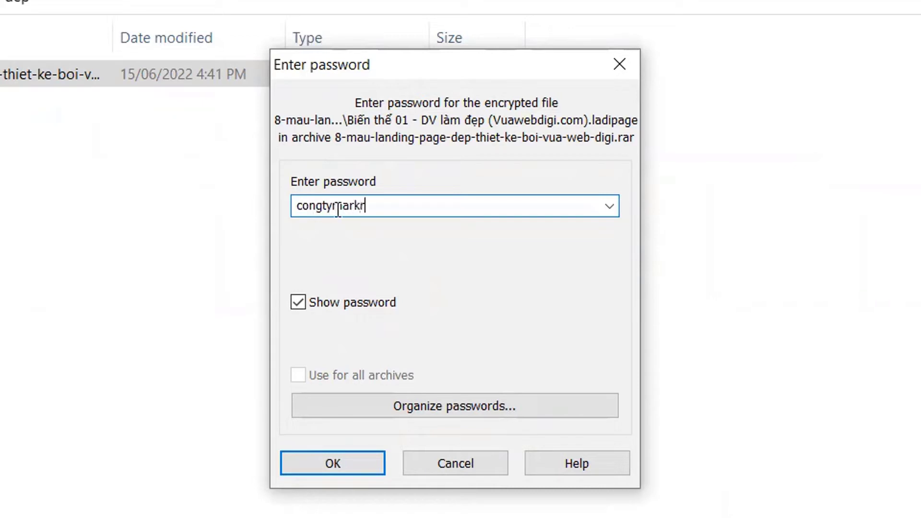
{"action": "type", "text": "tymarketingonlinevuawebdig"}
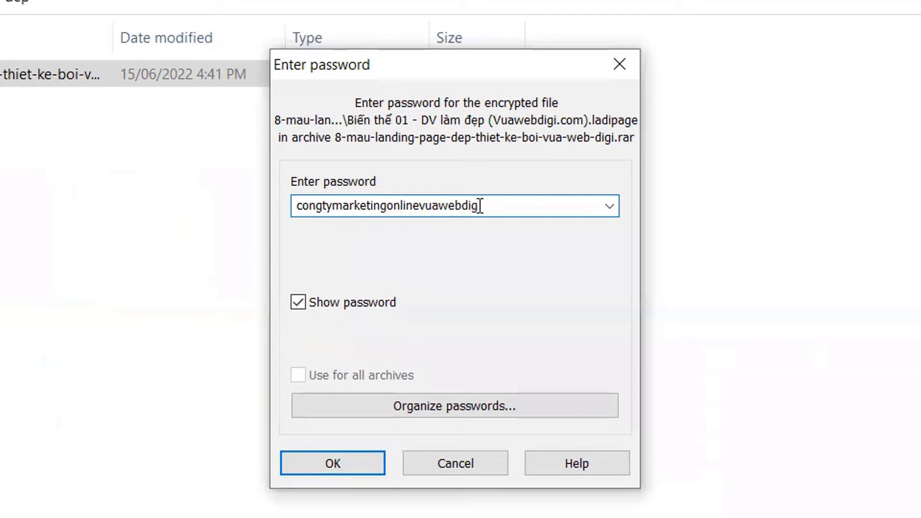
{"action": "left_click_drag", "start_coordinate": [494, 206], "coordinate": [286, 210]}
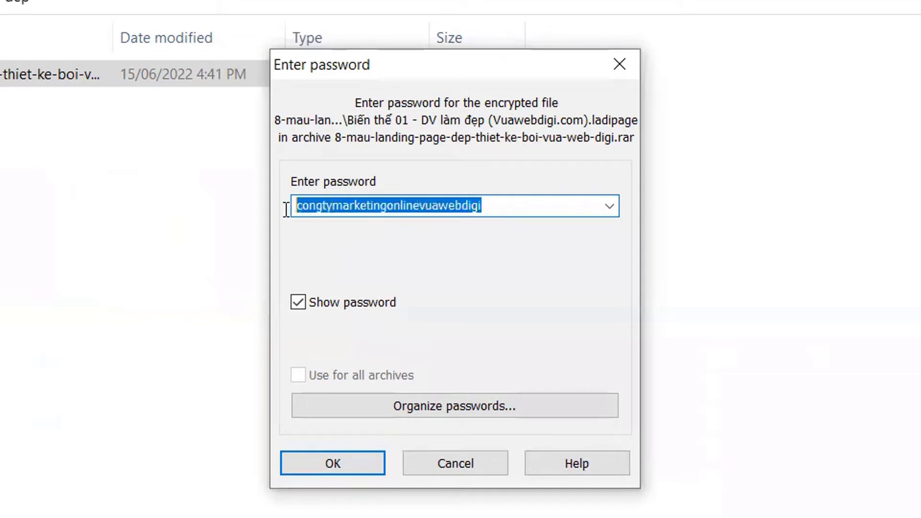
{"action": "left_click", "coordinate": [347, 462]}
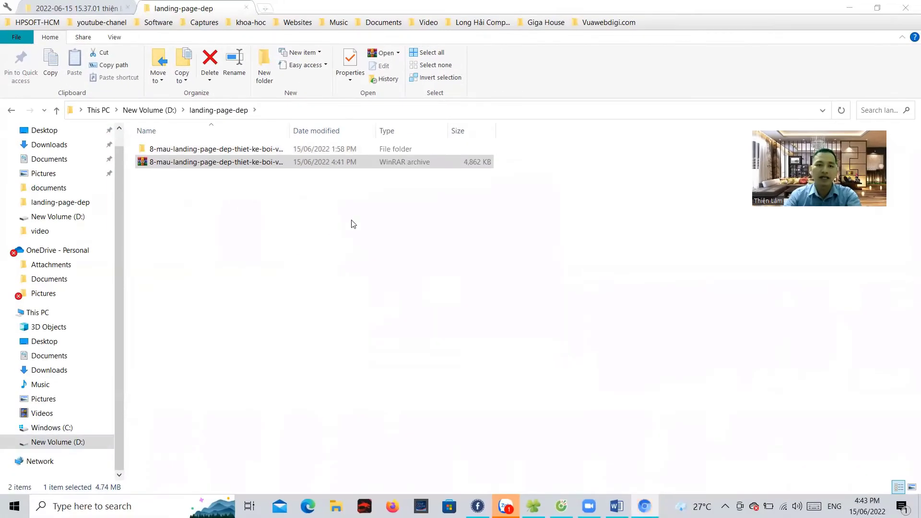
- Open the extracted template folder and view the "Biến thể 01 - DV làm đẹp" ladipage file in the browser
{"action": "double_click", "coordinate": [217, 149]}
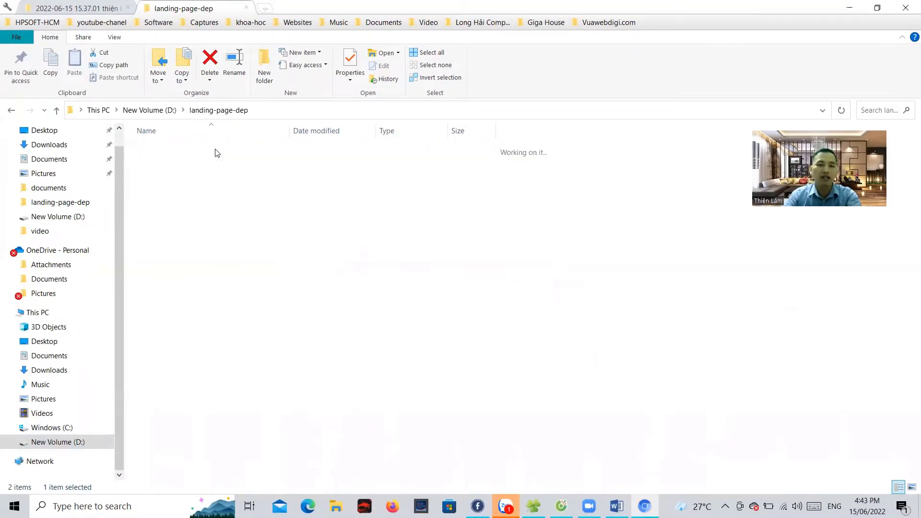
{"action": "key", "text": "Down"}
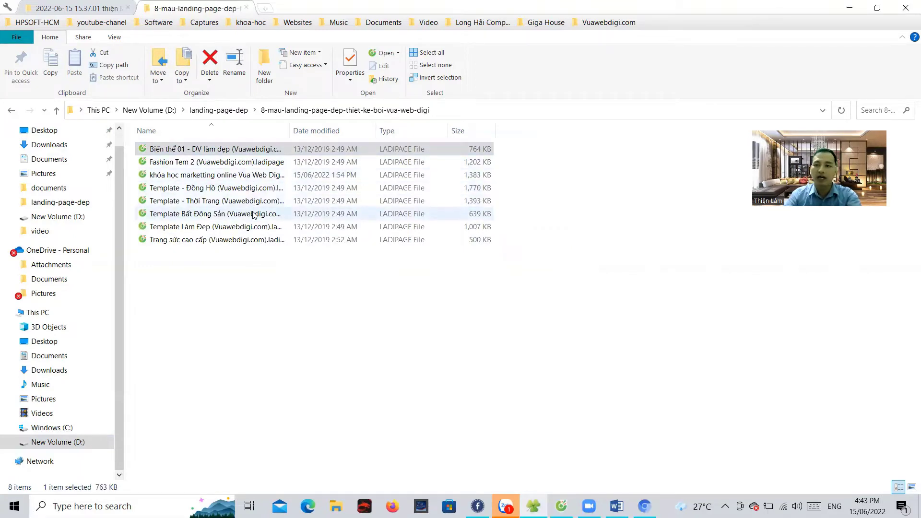
{"action": "double_click", "coordinate": [230, 149]}
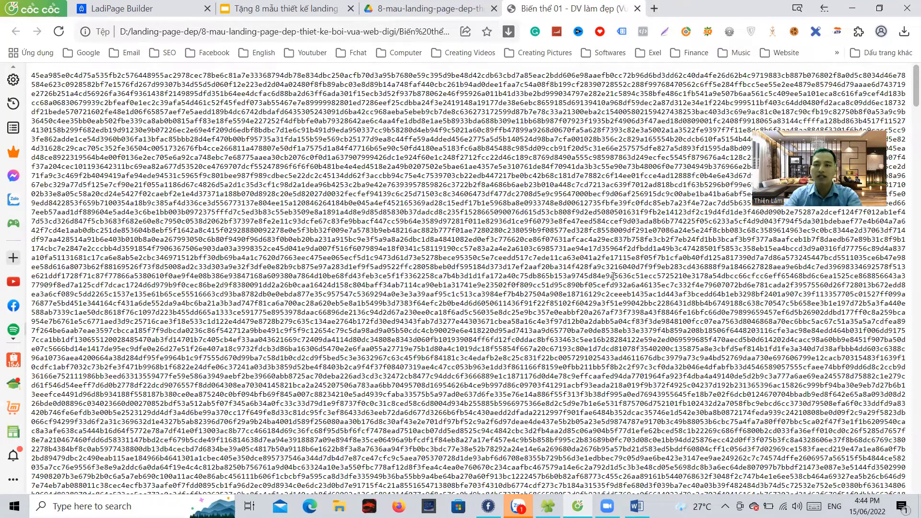
- Open YouTube in a new browser tab and search for the template author's channel by name
{"action": "left_click", "coordinate": [654, 8]}
{"action": "type", "text": "y"}
{"action": "key", "text": "Return"}
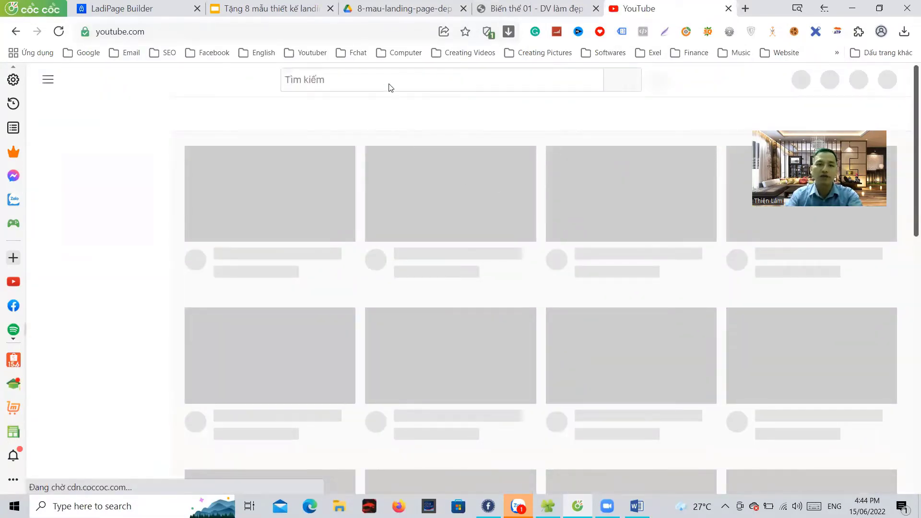
{"action": "left_click", "coordinate": [388, 81]}
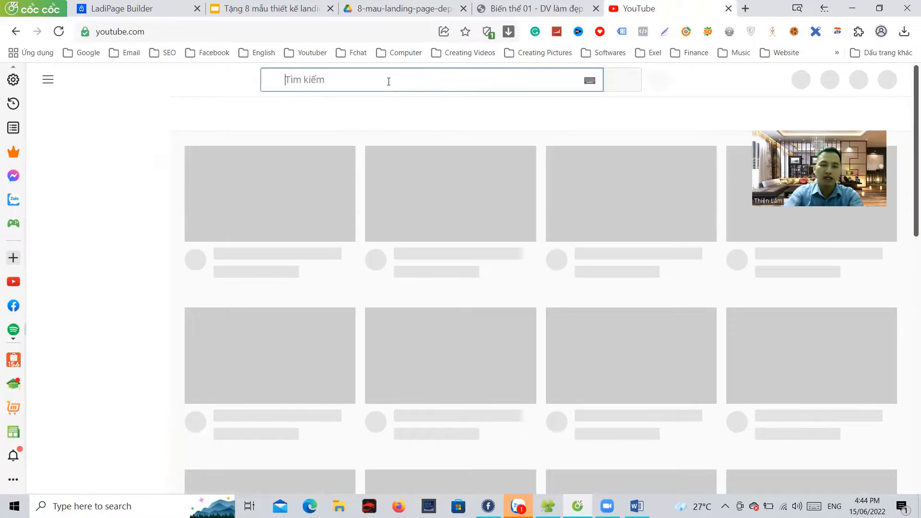
{"action": "type", "text": "lâm thanh th"}
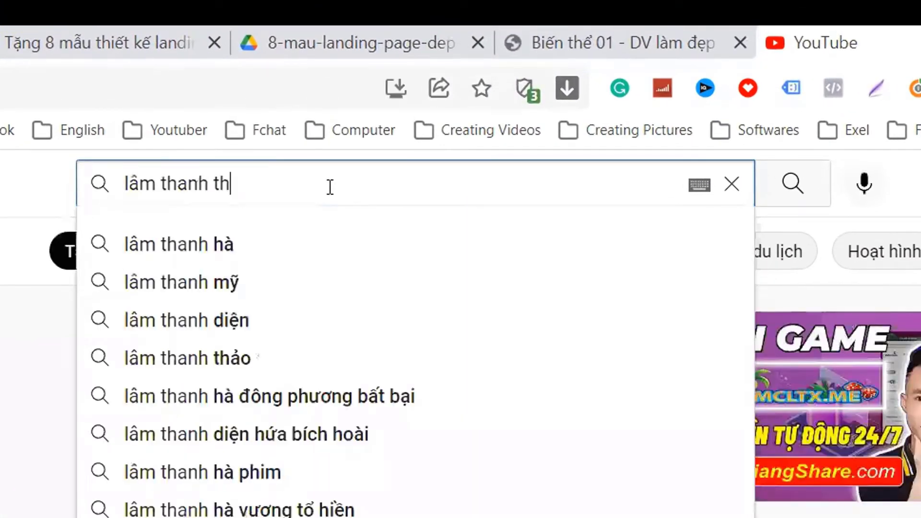
{"action": "type", "text": "iện"}
{"action": "key", "text": "Return"}
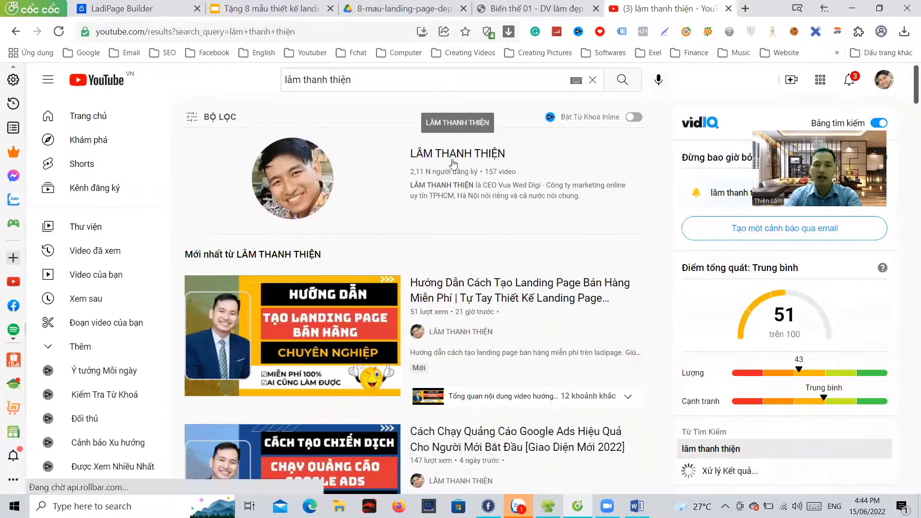
- Open the author's YouTube channel and browse its created playlists for the landing page tutorials
{"action": "left_click", "coordinate": [455, 160]}
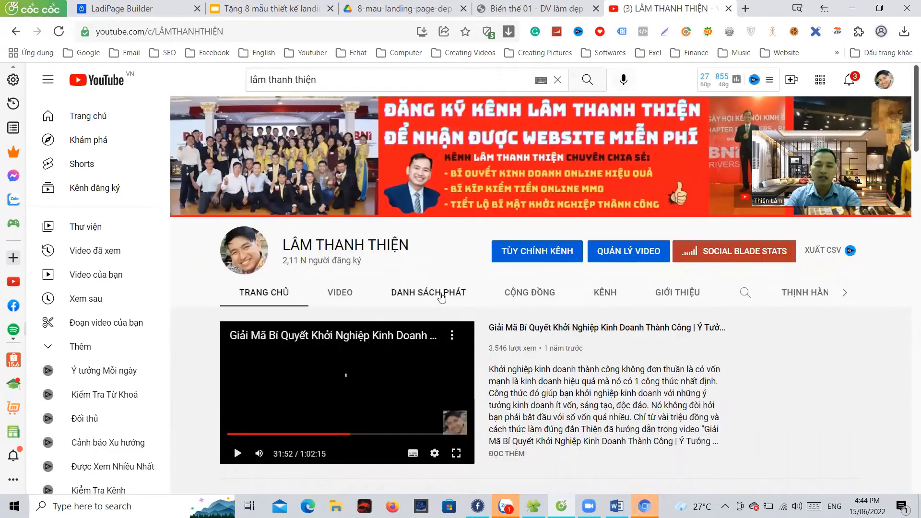
{"action": "left_click", "coordinate": [441, 297]}
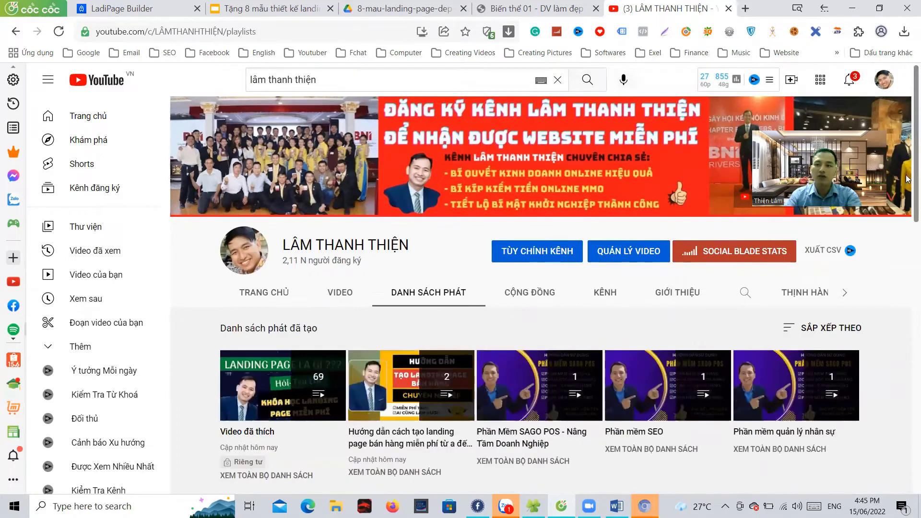
{"action": "scroll", "coordinate": [906, 178], "scroll_direction": "down", "scroll_amount": 3}
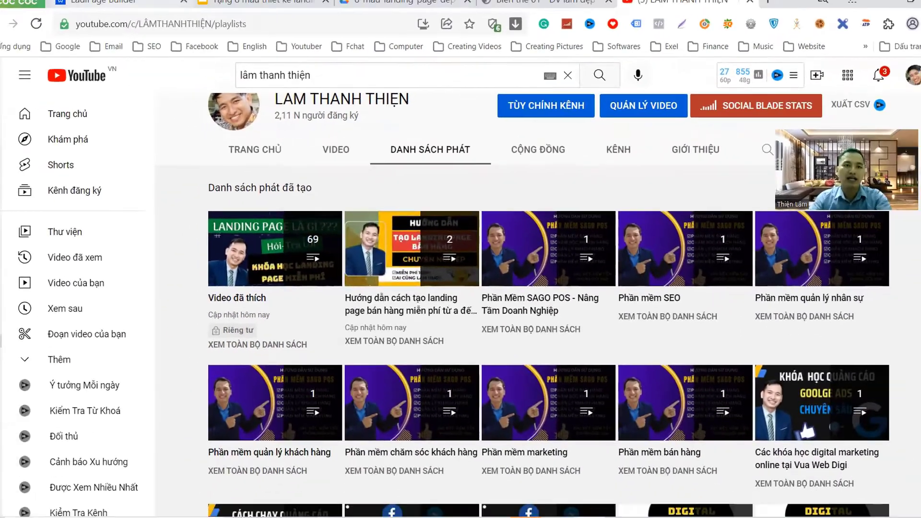
- Switch to the open LadiPage Builder page in the browser
{"action": "left_click", "coordinate": [130, 6]}
{"action": "scroll", "coordinate": [181, 277], "scroll_direction": "up", "scroll_amount": 10}
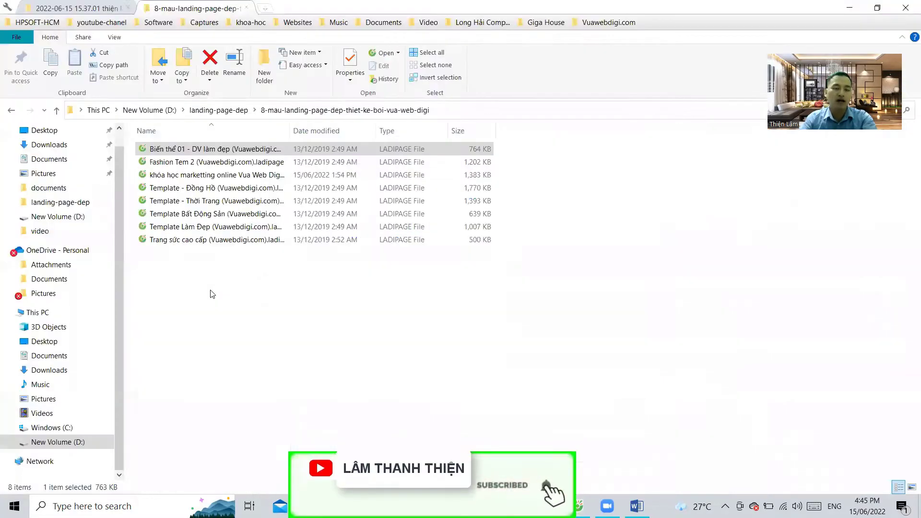
{"action": "left_click_drag", "start_coordinate": [210, 290], "coordinate": [258, 151]}
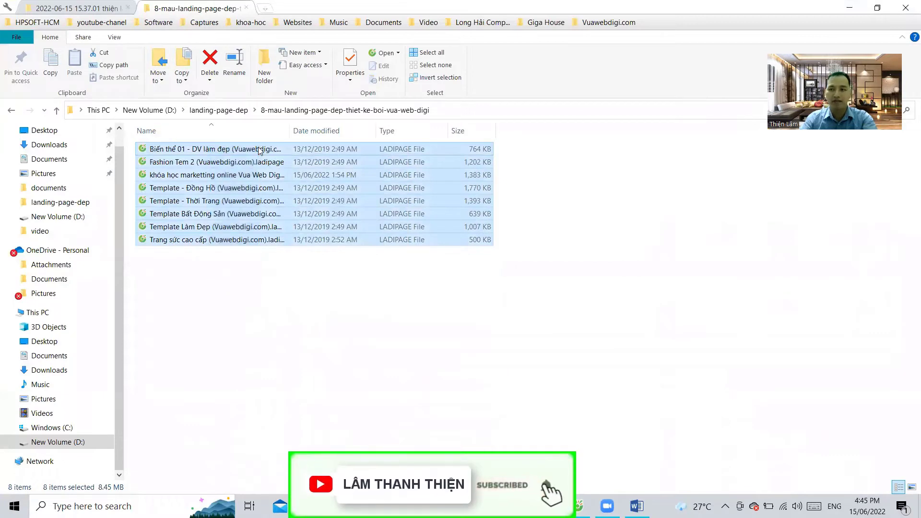
{"action": "left_click", "coordinate": [236, 277]}
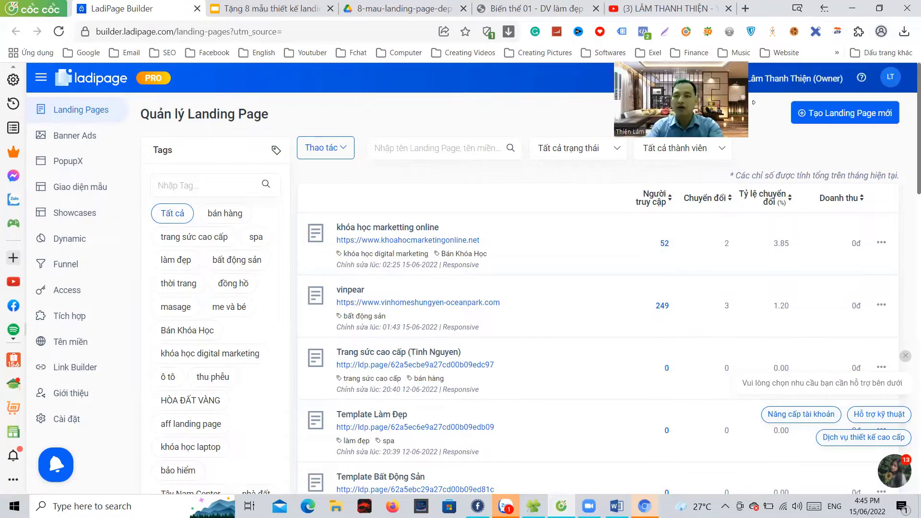
- Start a new landing page from the "khóa học marketting online Vua Web Digi" ladipage file in D:\landing-page-dep\8-mau-landing-page-dep-thiet-ke-boi-vua-web-digi
{"action": "left_click", "coordinate": [859, 119]}
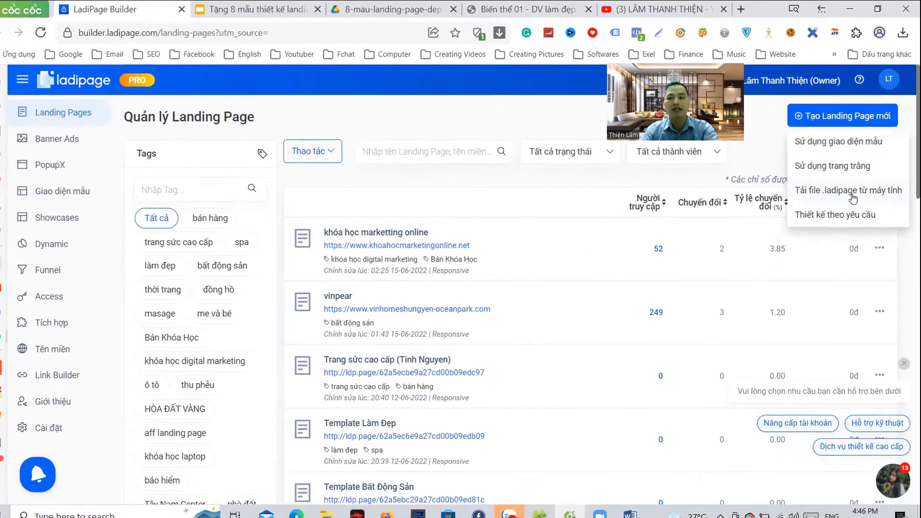
{"action": "left_click", "coordinate": [777, 336]}
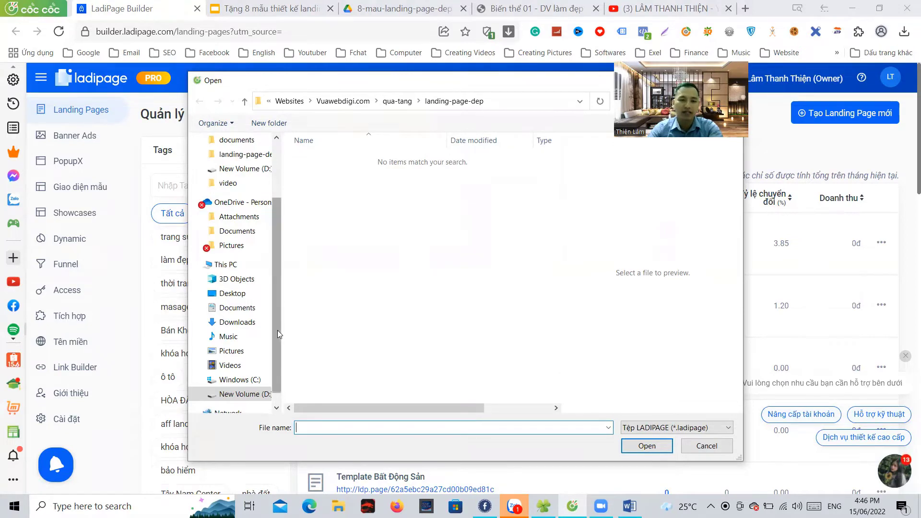
{"action": "scroll", "coordinate": [278, 334], "scroll_direction": "down", "scroll_amount": 1}
{"action": "left_click", "coordinate": [240, 379]}
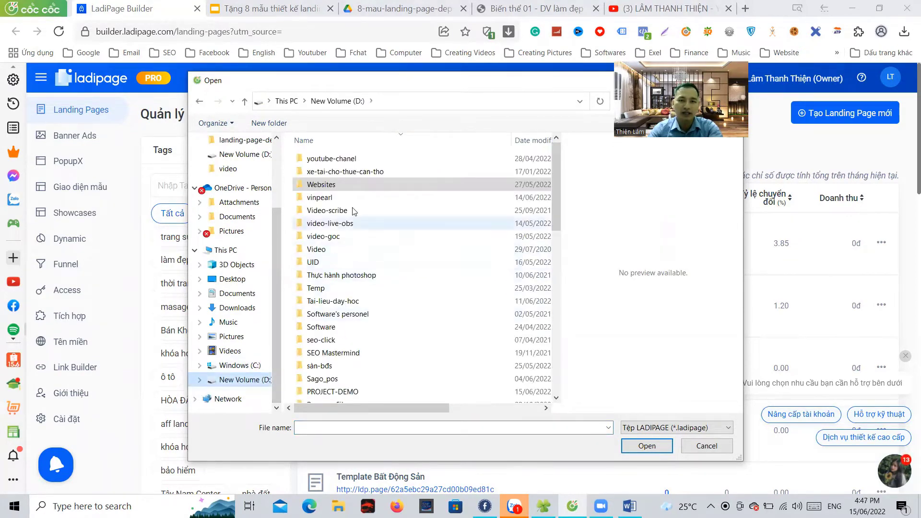
{"action": "left_click_drag", "start_coordinate": [557, 213], "coordinate": [546, 257]}
{"action": "scroll", "coordinate": [405, 279], "scroll_direction": "down", "scroll_amount": 4}
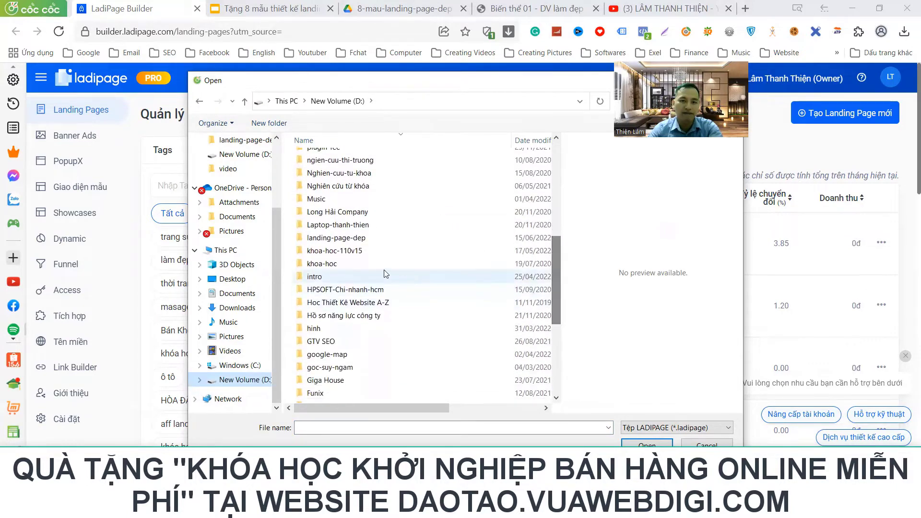
{"action": "double_click", "coordinate": [352, 238]}
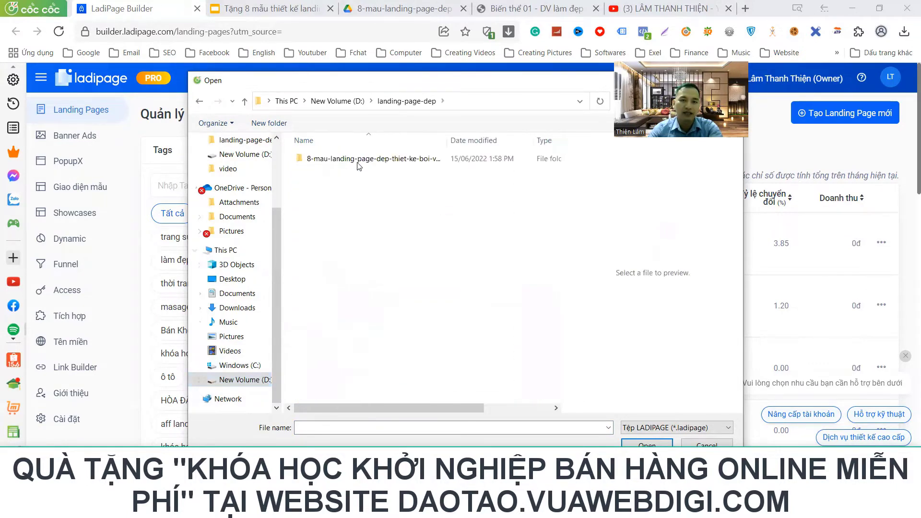
{"action": "double_click", "coordinate": [383, 161]}
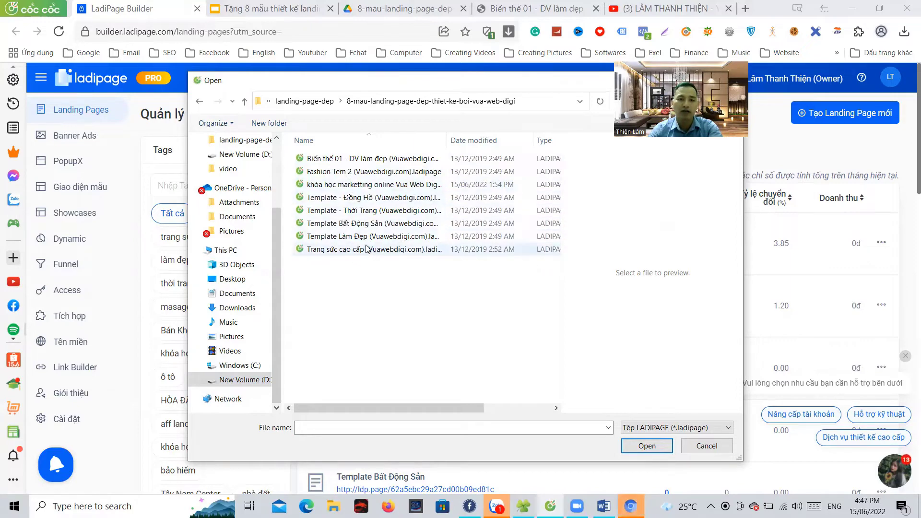
{"action": "left_click", "coordinate": [358, 187]}
{"action": "left_click", "coordinate": [657, 447]}
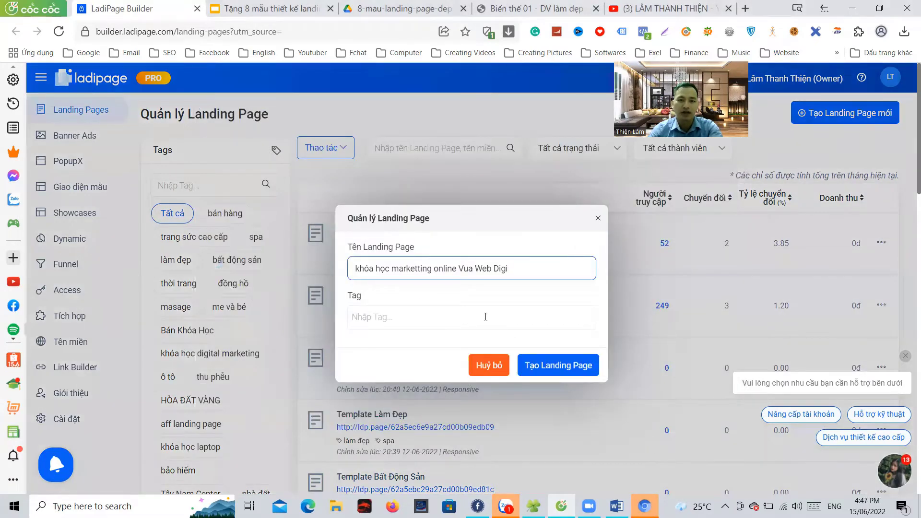
- Tag the imported page "khóa học" and create it under the name "khóa học marketting online Vua Web Digi"
{"action": "left_click_drag", "start_coordinate": [420, 270], "coordinate": [530, 274]}
{"action": "left_click", "coordinate": [464, 269]}
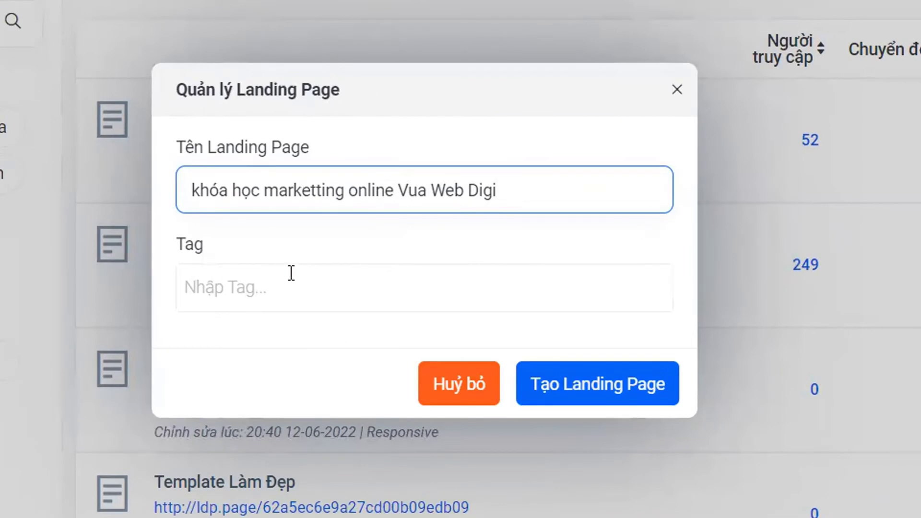
{"action": "left_click", "coordinate": [287, 294]}
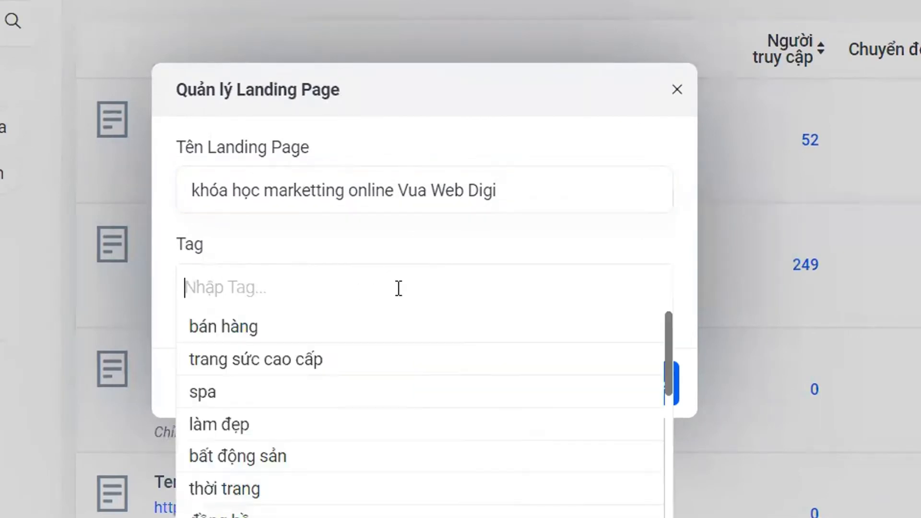
{"action": "type", "text": "khóa"}
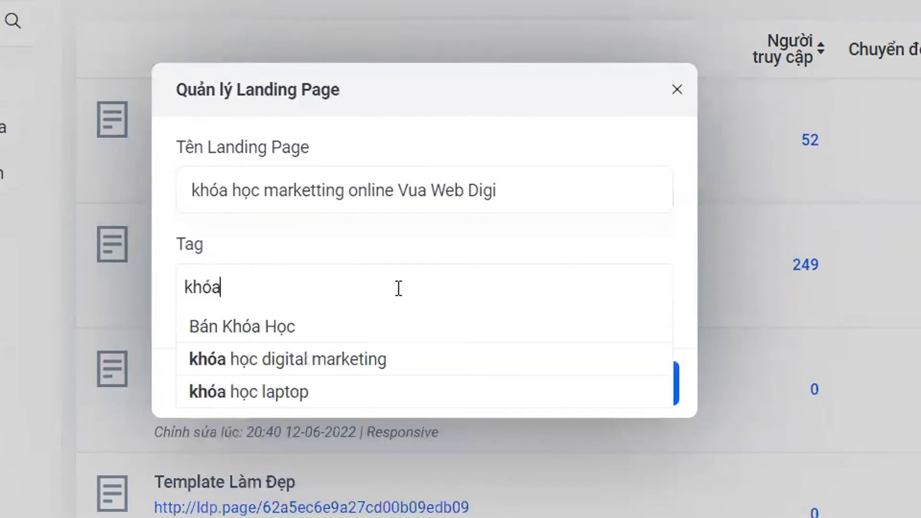
{"action": "type", "text": " học"}
{"action": "key", "text": "Return"}
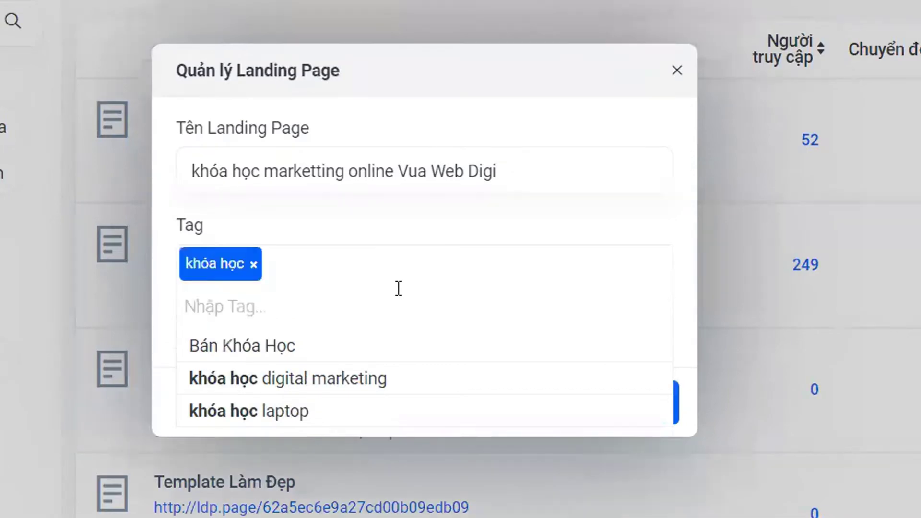
{"action": "left_click", "coordinate": [611, 211]}
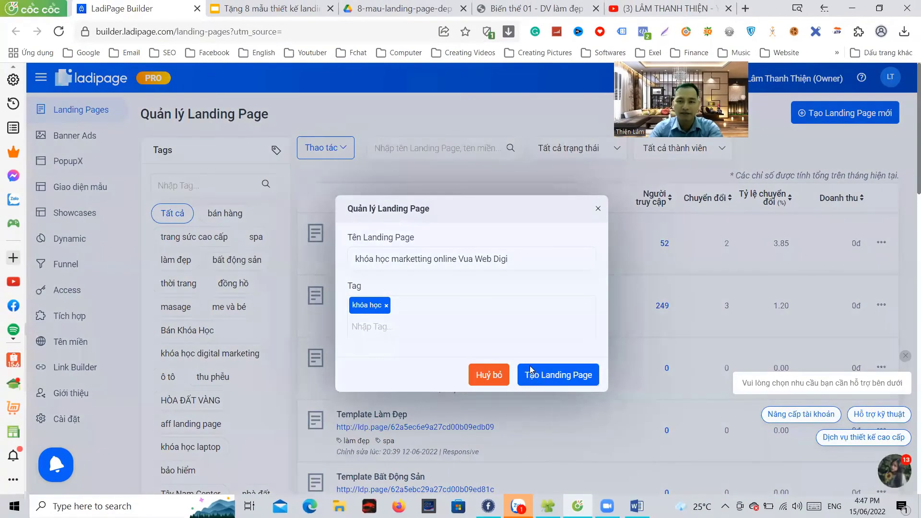
{"action": "left_click", "coordinate": [542, 369]}
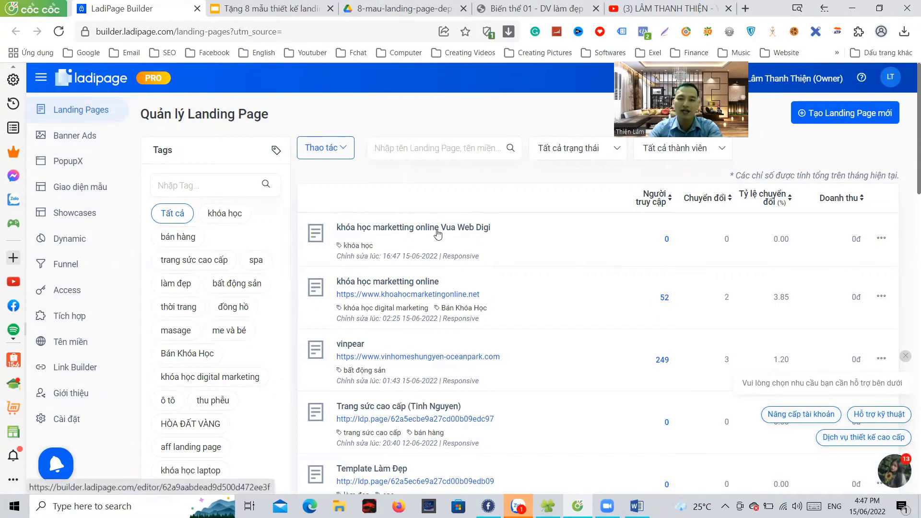
- Open the "khóa học marketting online Vua Web Digi" page in the editor and look through its sections down to the class schedule
{"action": "left_click", "coordinate": [403, 231]}
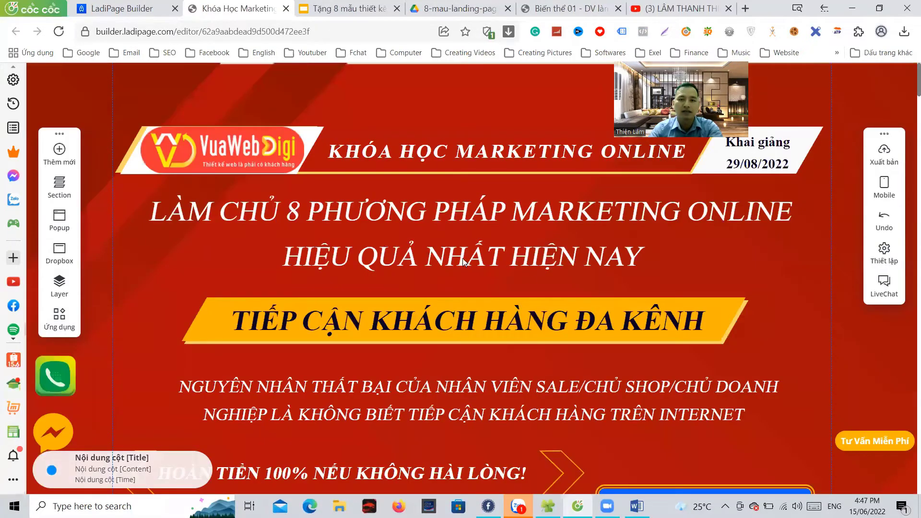
{"action": "scroll", "coordinate": [536, 280], "scroll_direction": "down", "scroll_amount": 3}
{"action": "scroll", "coordinate": [538, 281], "scroll_direction": "down", "scroll_amount": 15}
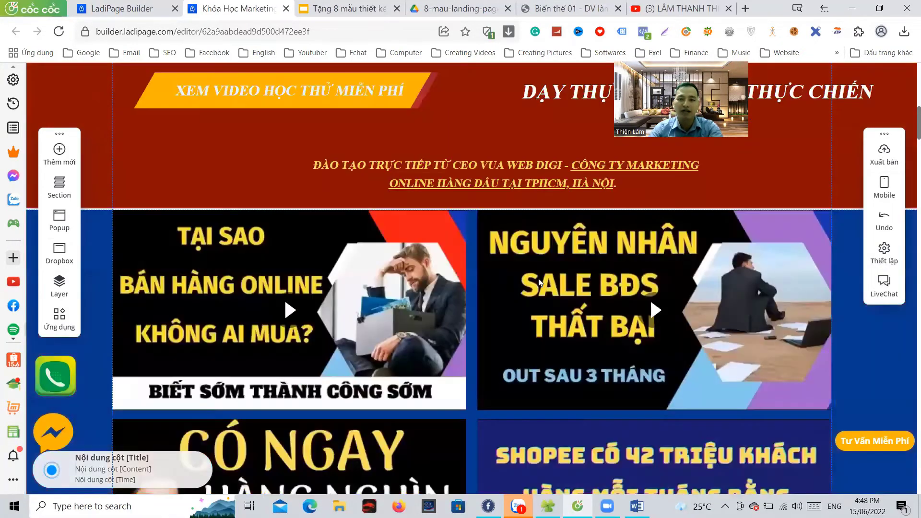
{"action": "scroll", "coordinate": [539, 281], "scroll_direction": "down", "scroll_amount": 15}
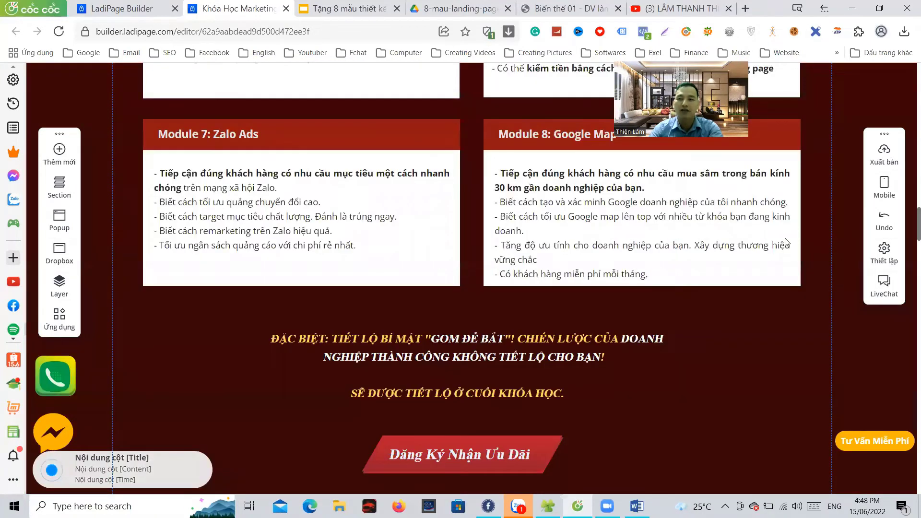
{"action": "scroll", "coordinate": [908, 164], "scroll_direction": "down", "scroll_amount": 10}
- Publish the landing page on the ldp.page domain and close the publishing dialog
{"action": "mouse_move", "coordinate": [884, 155]}
{"action": "left_click", "coordinate": [797, 172]}
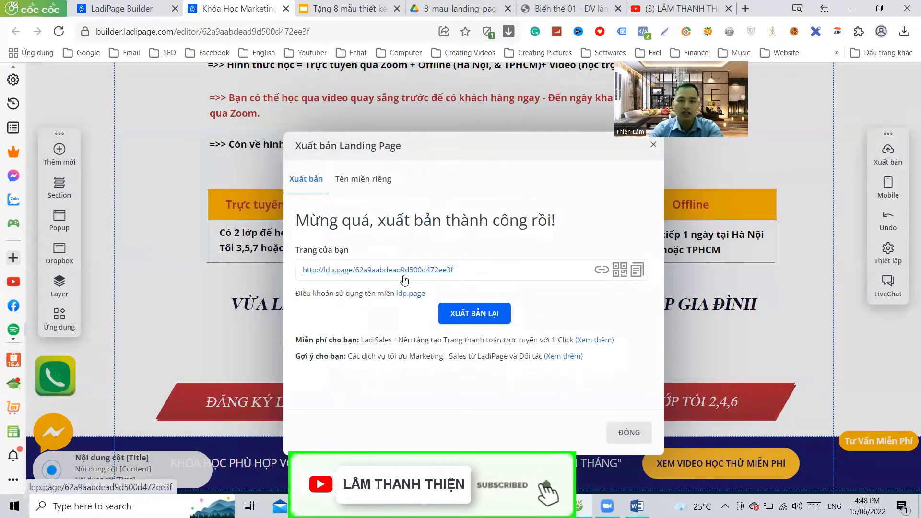
{"action": "left_click", "coordinate": [627, 432]}
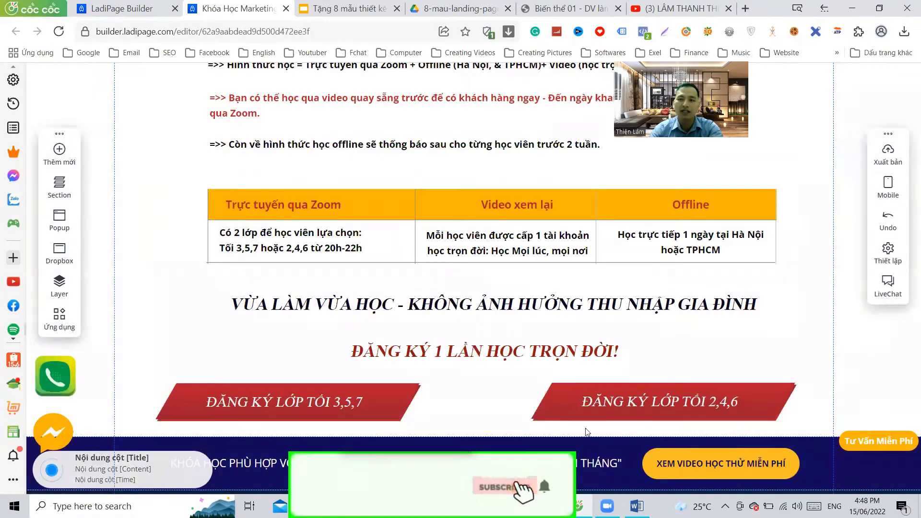
- Look back through the page in the editor, from the class schedule past the course modules to the trial videos
{"action": "scroll", "coordinate": [525, 426], "scroll_direction": "up", "scroll_amount": 8}
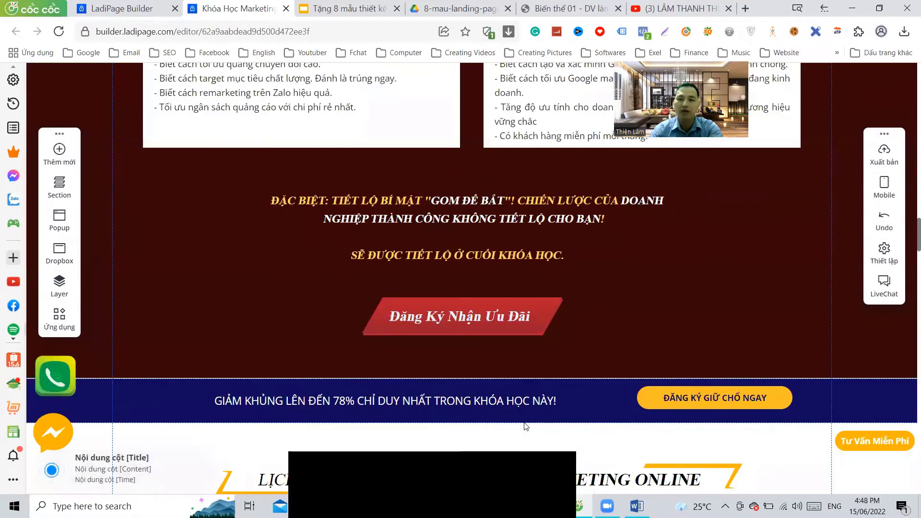
{"action": "scroll", "coordinate": [525, 426], "scroll_direction": "up", "scroll_amount": 10}
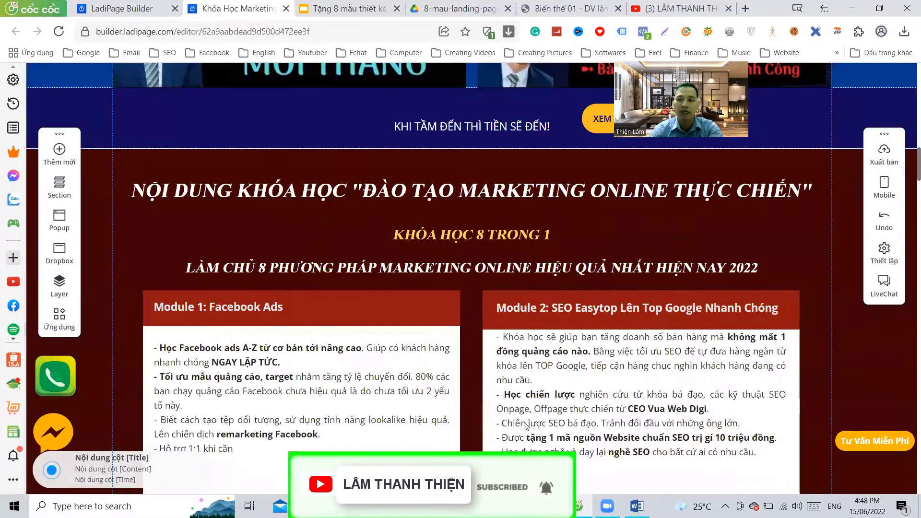
{"action": "scroll", "coordinate": [525, 426], "scroll_direction": "up", "scroll_amount": 7}
{"action": "scroll", "coordinate": [525, 426], "scroll_direction": "up", "scroll_amount": 9}
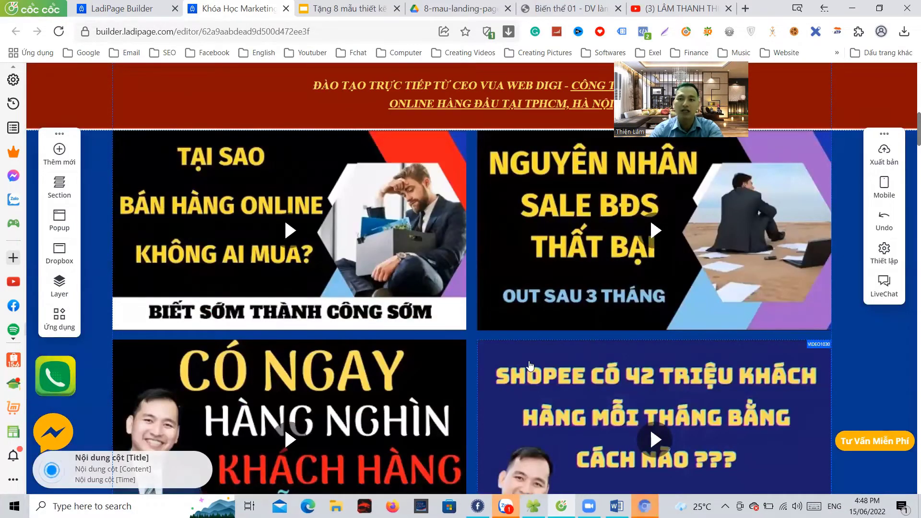
{"action": "scroll", "coordinate": [466, 316], "scroll_direction": "up", "scroll_amount": 2}
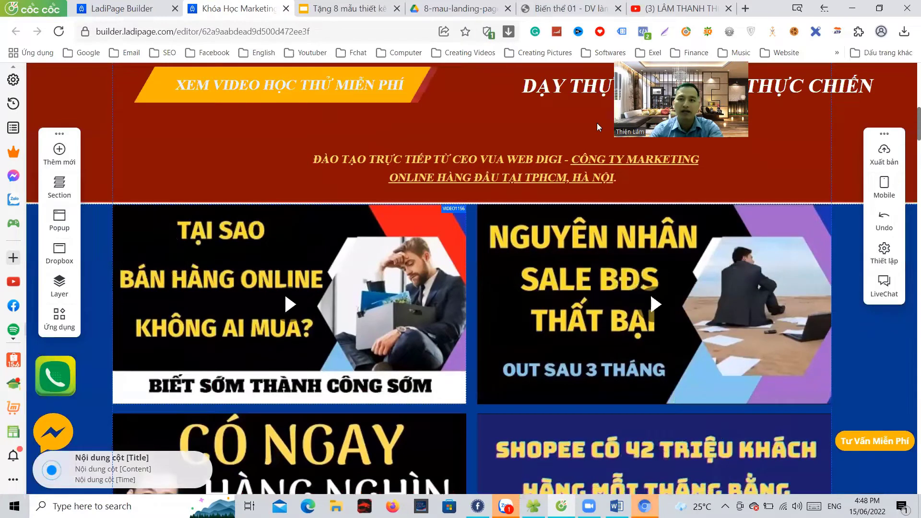
{"action": "scroll", "coordinate": [446, 207], "scroll_direction": "up", "scroll_amount": 2}
- Switch to the slide presentation and advance to the slide on when to use a landing page and when a website
{"action": "key", "text": "ctrl+9"}
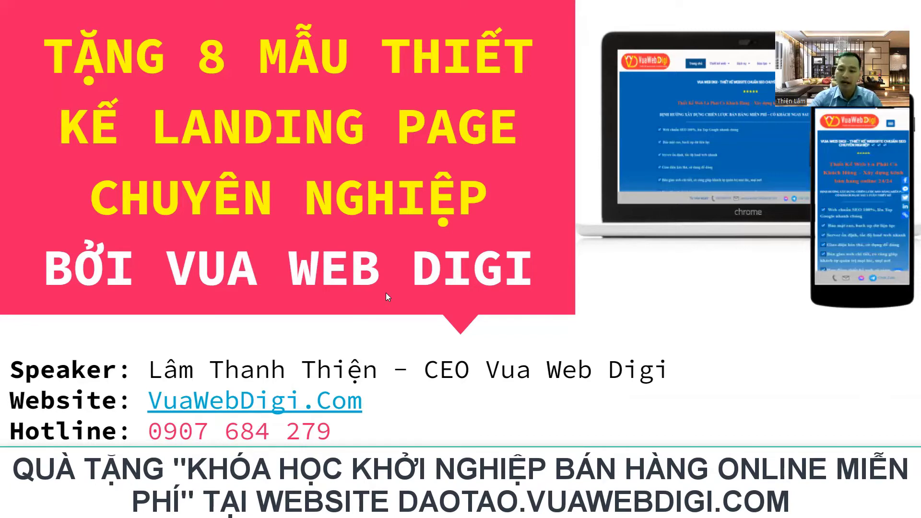
{"action": "key", "text": "Right"}
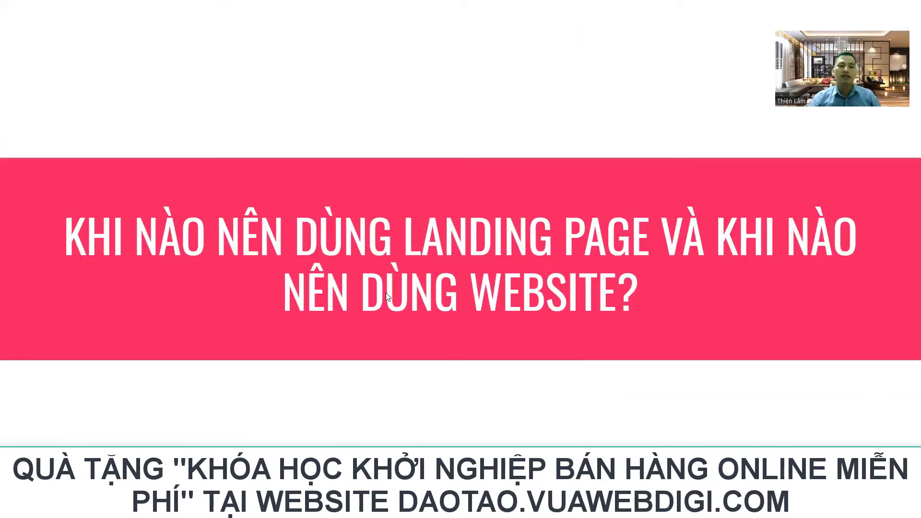